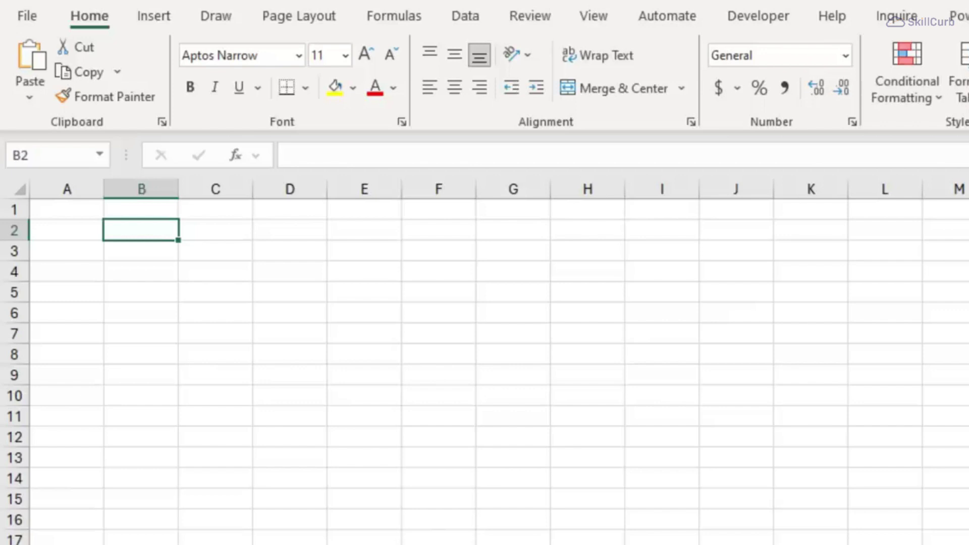
Step: Turn cell B2 into an empty Python cell using =py, and edit it in the formula bar
{"action": "type", "text": "="}
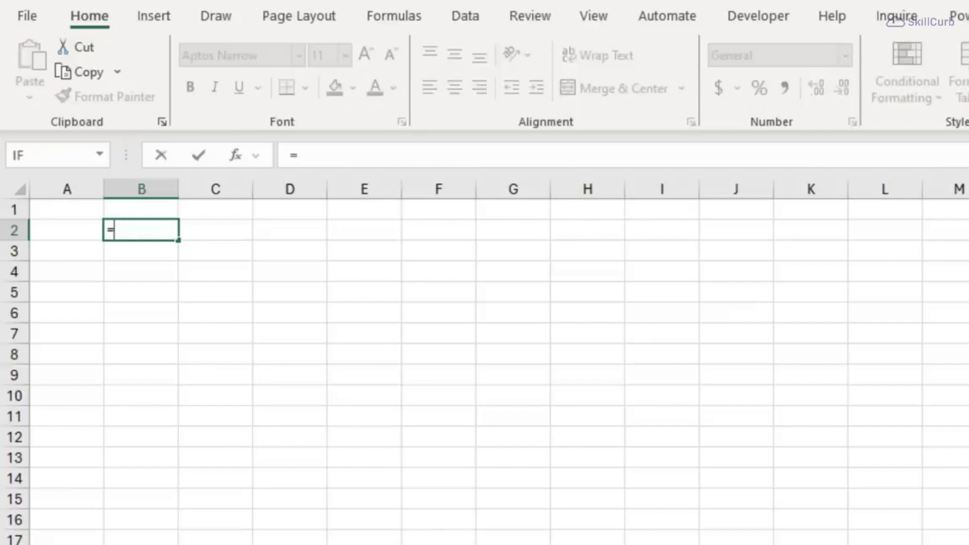
{"action": "type", "text": "py"}
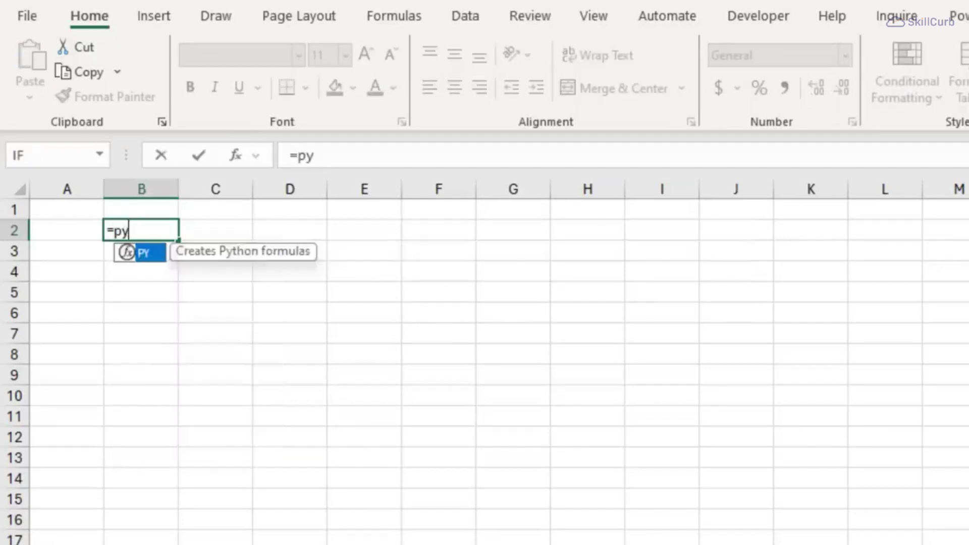
{"action": "key", "text": "Tab"}
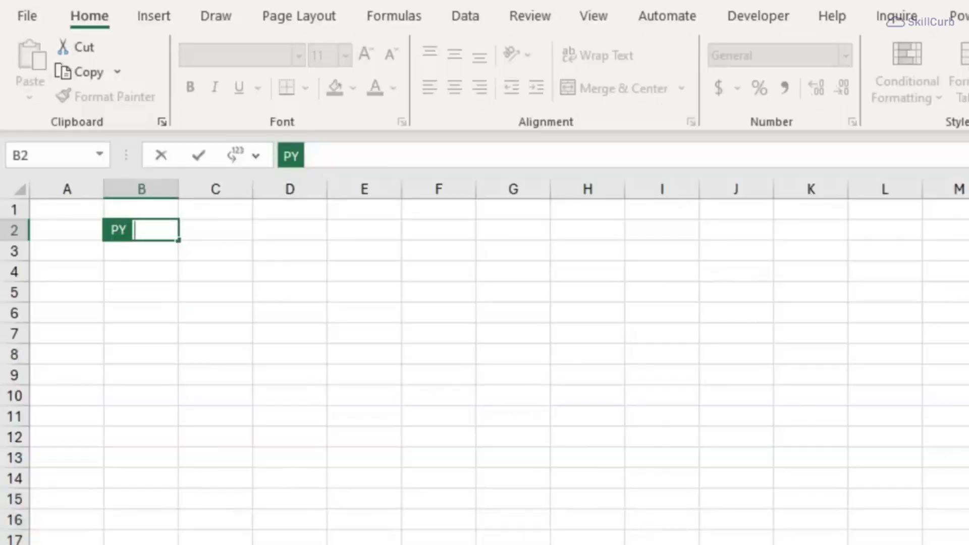
{"action": "key", "text": "ctrl+F2"}
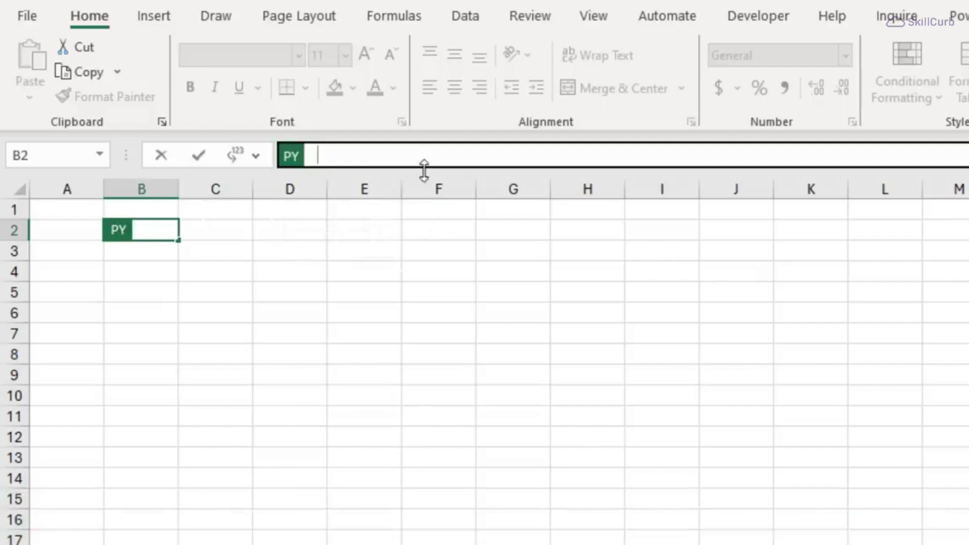
Step: Write three lines: import pandas as pd, import seaborn as sns, and "Python Libraries: Loaded Successfully"
{"action": "left_click_drag", "start_coordinate": [424, 167], "coordinate": [425, 257]}
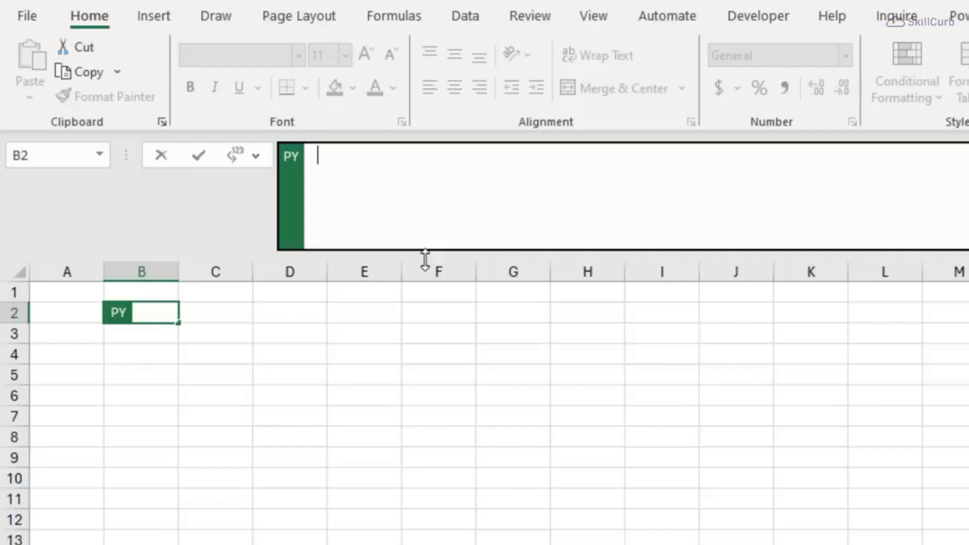
{"action": "type", "text": "import"}
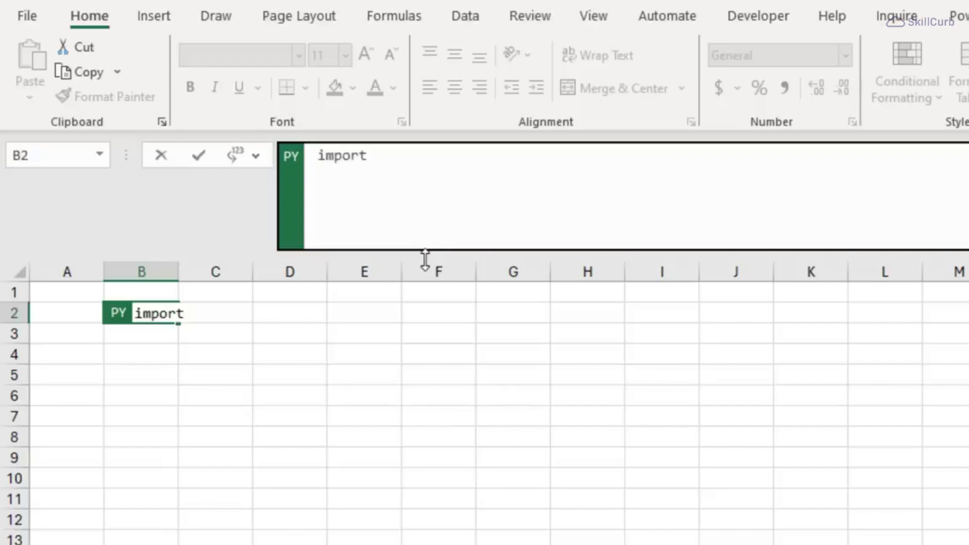
{"action": "type", "text": " pandas as pd"}
{"action": "key", "text": "Return"}
{"action": "type", "text": "imp"}
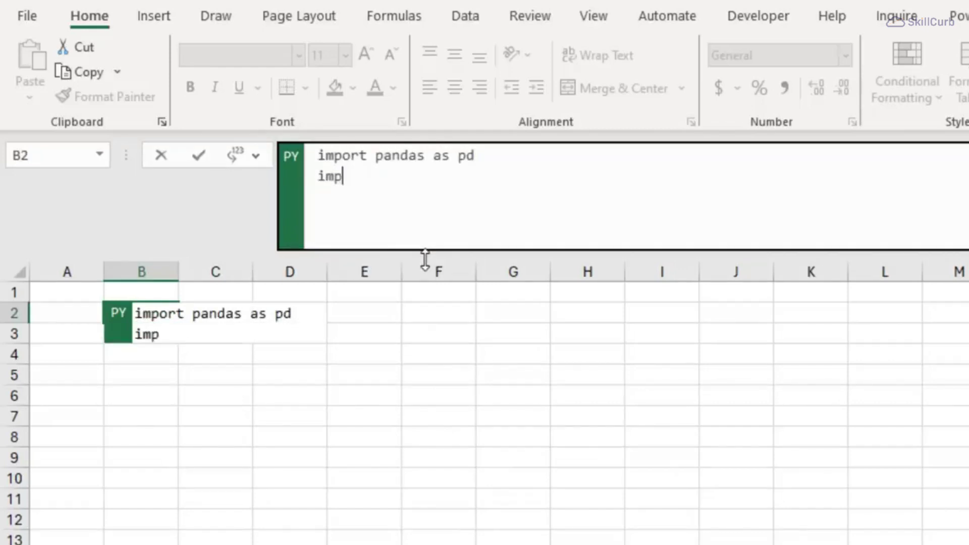
{"action": "type", "text": "ort seaborn as sns"}
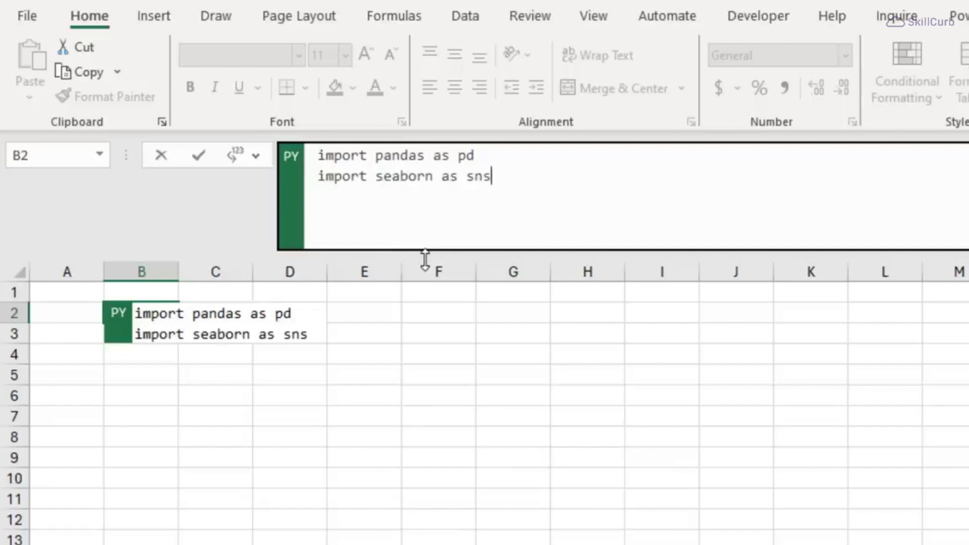
{"action": "key", "text": "Return"}
{"action": "type", "text": "\"Pyth"}
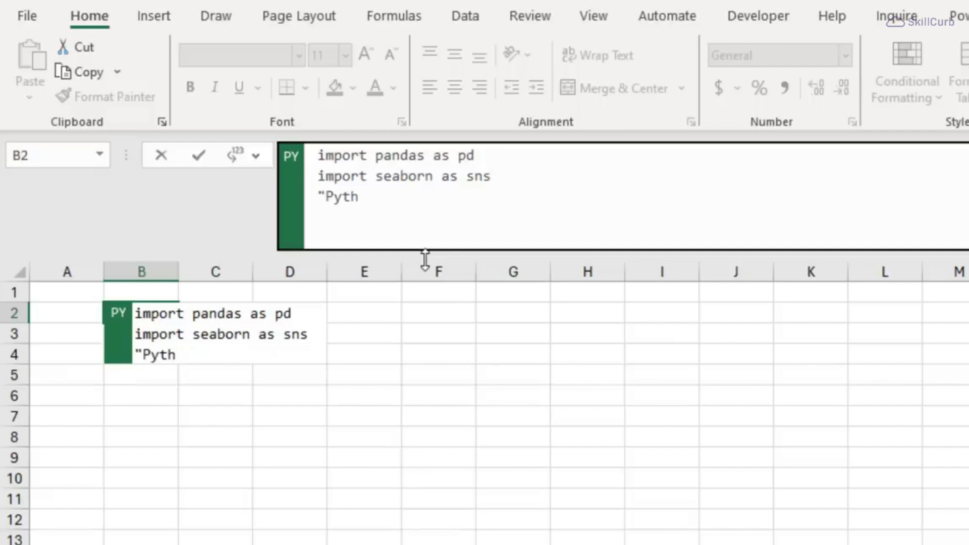
{"action": "type", "text": "on Libraries: Loaded S"}
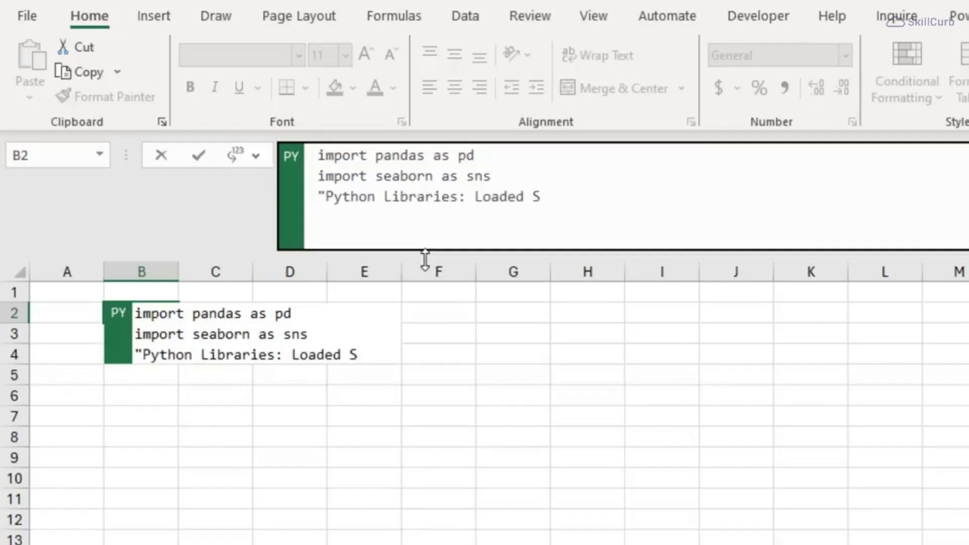
{"action": "type", "text": "uccessfully"}
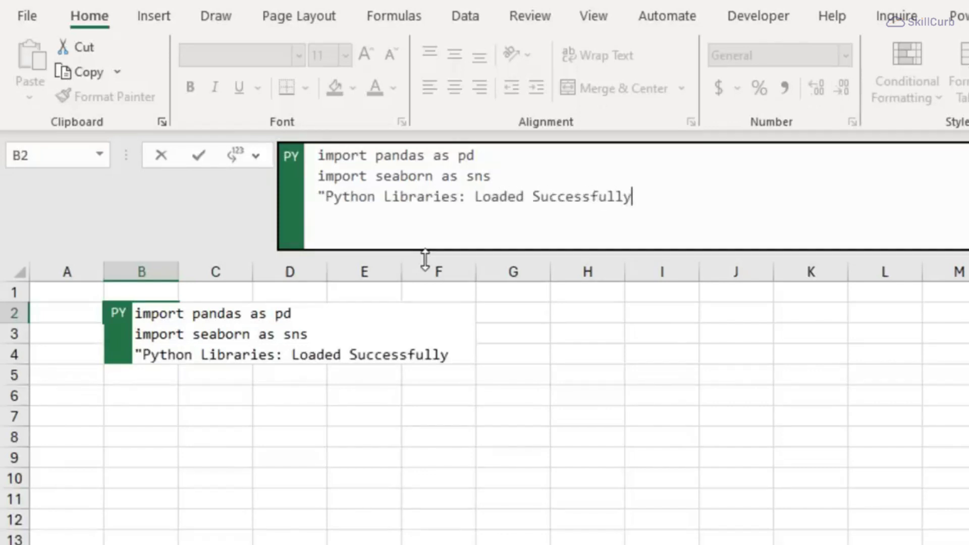
{"action": "type", "text": "\""}
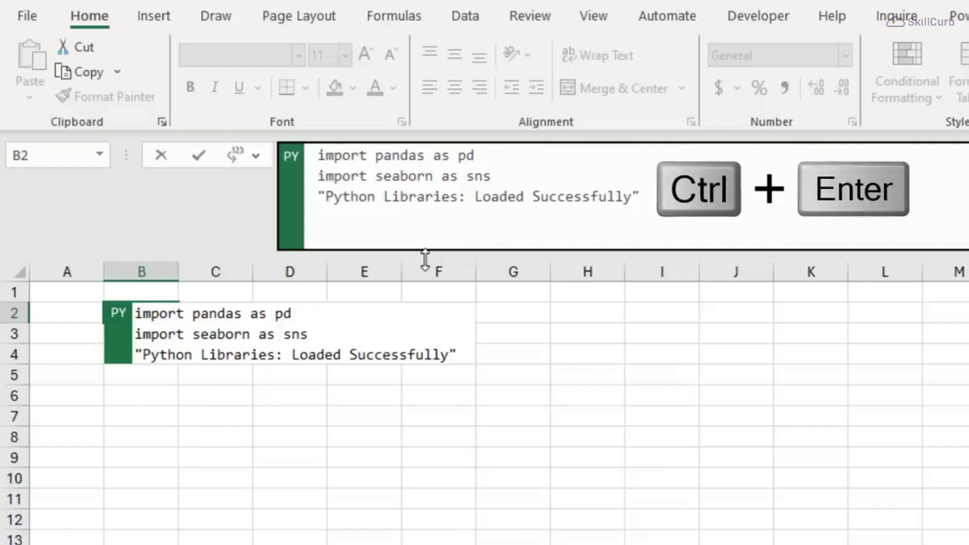
Step: Run the B2 Python code and return its message as a Python Object
{"action": "key", "text": "ctrl+Return"}
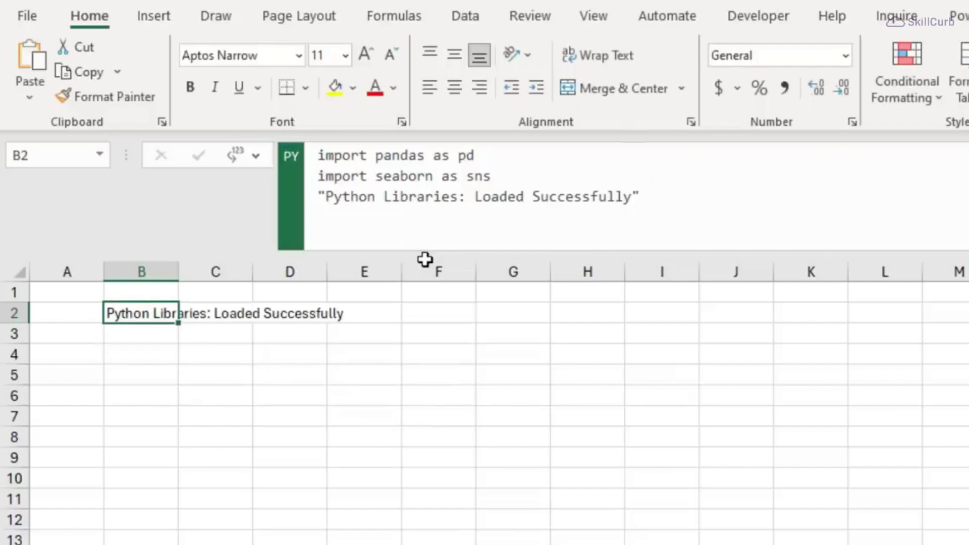
{"action": "left_click", "coordinate": [262, 159]}
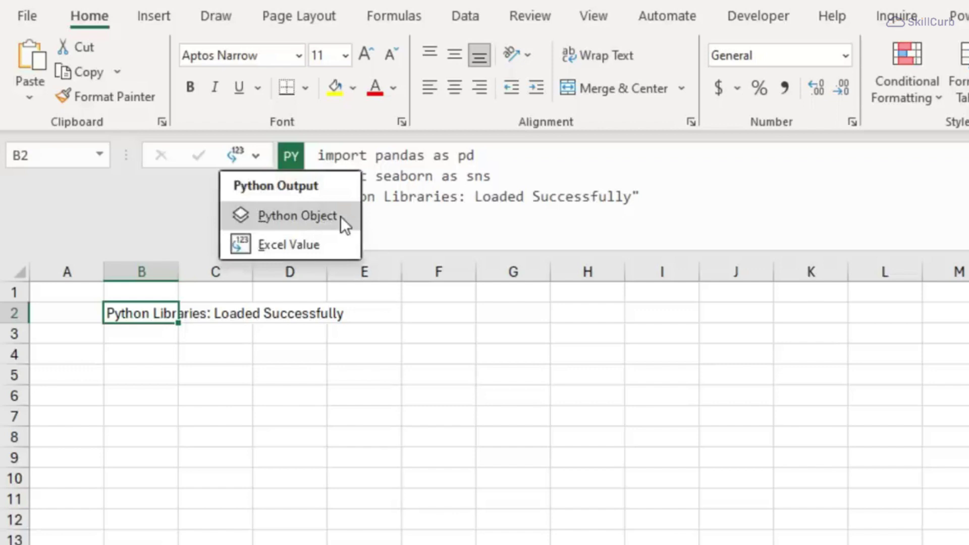
{"action": "left_click", "coordinate": [297, 215]}
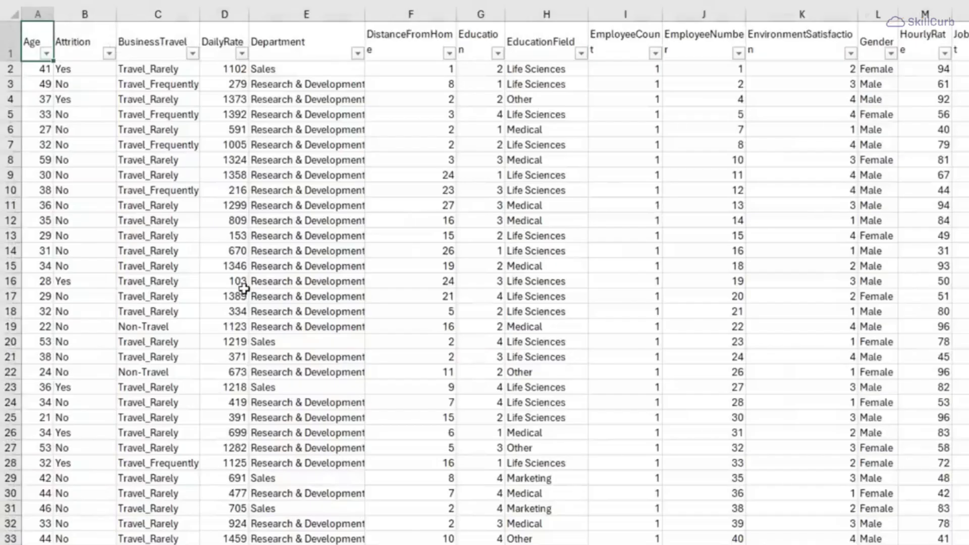
Step: Move down to cell B3 and make it a new Python cell
{"action": "scroll", "coordinate": [244, 288], "scroll_direction": "right", "scroll_amount": 5}
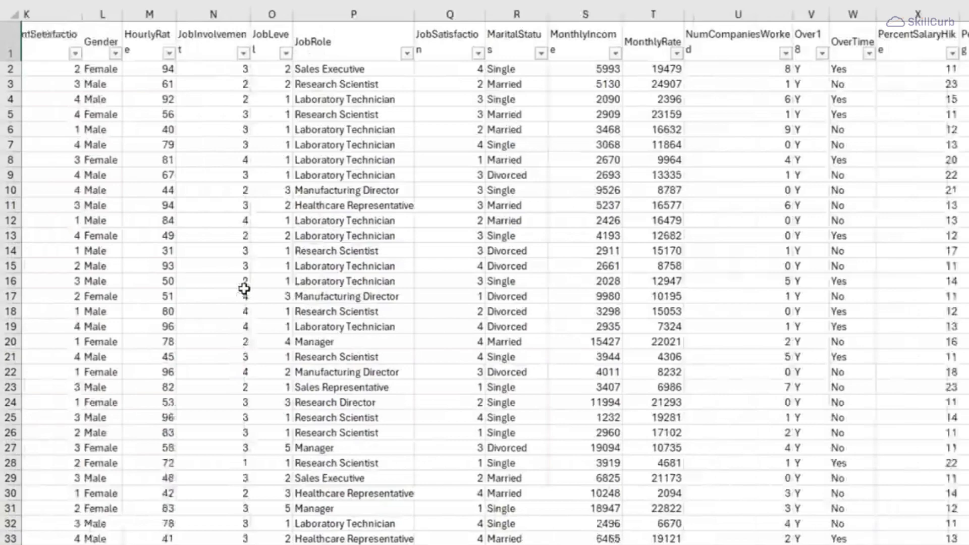
{"action": "scroll", "coordinate": [244, 288], "scroll_direction": "right", "scroll_amount": 4}
{"action": "scroll", "coordinate": [244, 289], "scroll_direction": "left", "scroll_amount": 8}
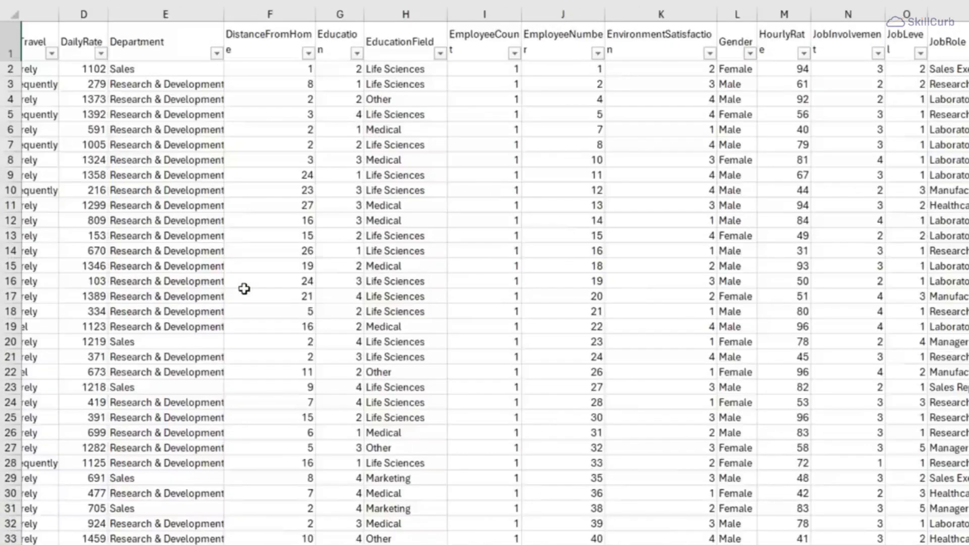
{"action": "scroll", "coordinate": [244, 289], "scroll_direction": "down", "scroll_amount": 10}
{"action": "scroll", "coordinate": [244, 288], "scroll_direction": "up", "scroll_amount": 10}
{"action": "scroll", "coordinate": [245, 288], "scroll_direction": "left", "scroll_amount": 2}
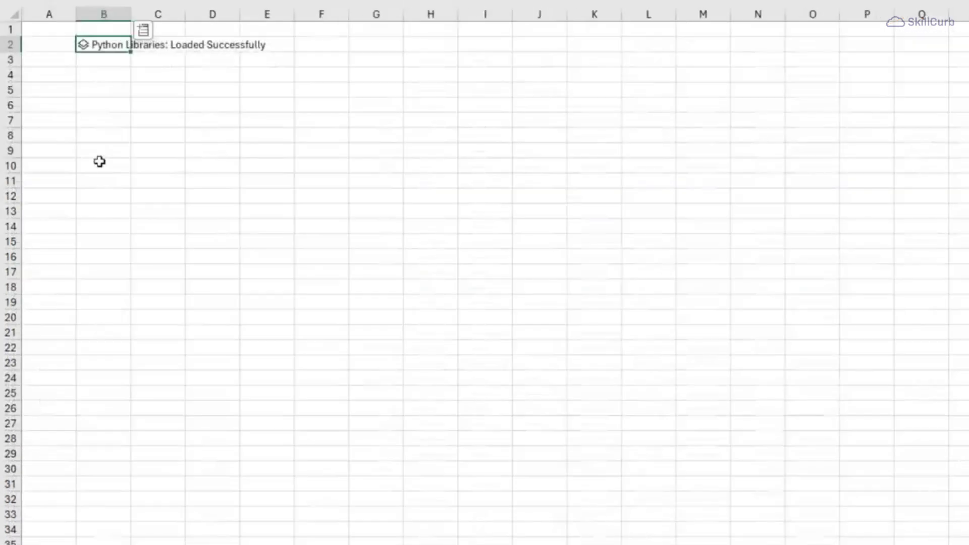
{"action": "key", "text": "Return"}
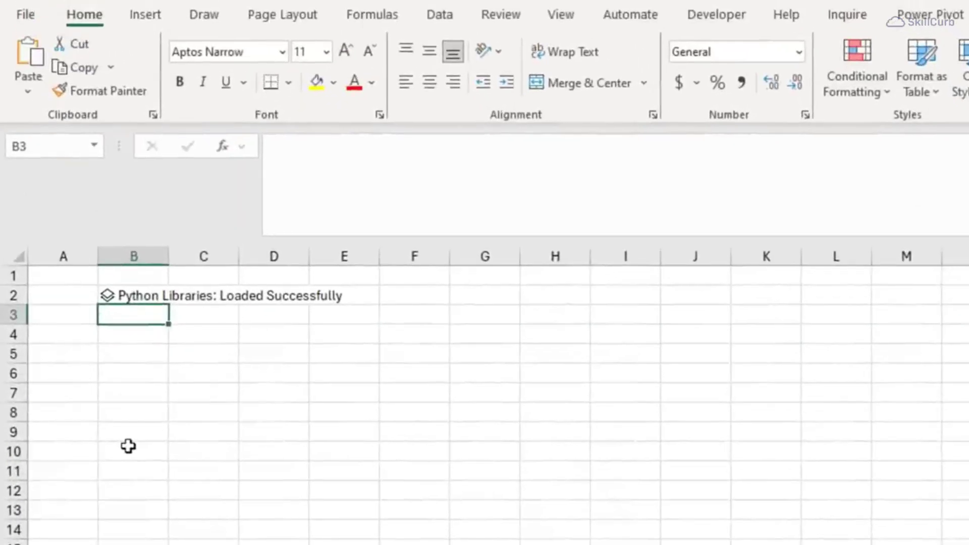
{"action": "type", "text": "=py"}
{"action": "key", "text": "Tab"}
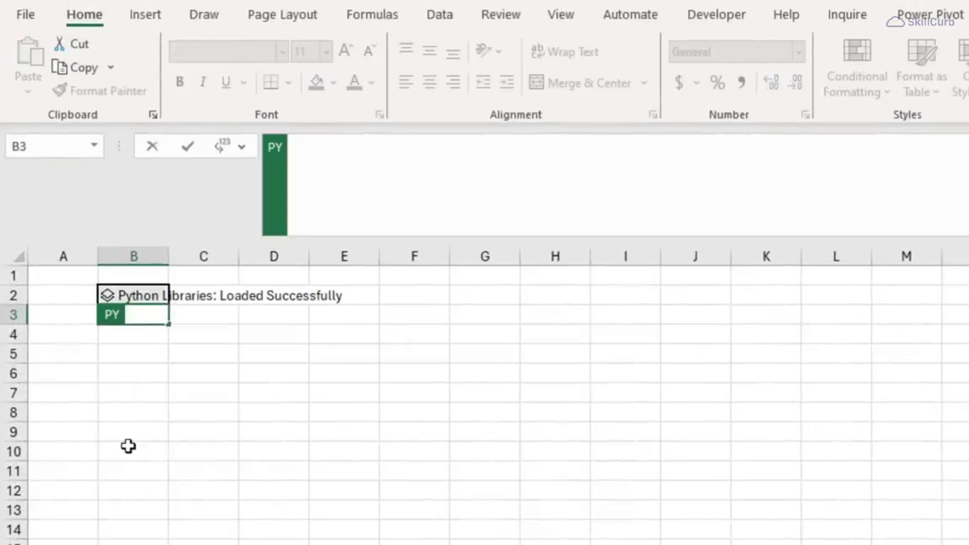
Step: Run df=xl("'Employee Data'!A1:AI1471", headers=True) in B3
{"action": "type", "text": "df="}
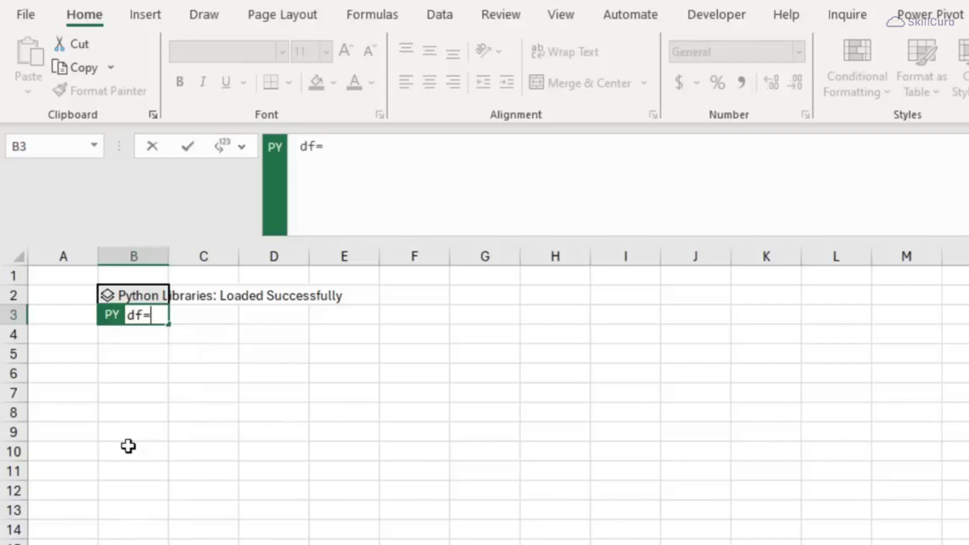
{"action": "key", "text": "ctrl+Page_Down"}
{"action": "left_click", "coordinate": [54, 285]}
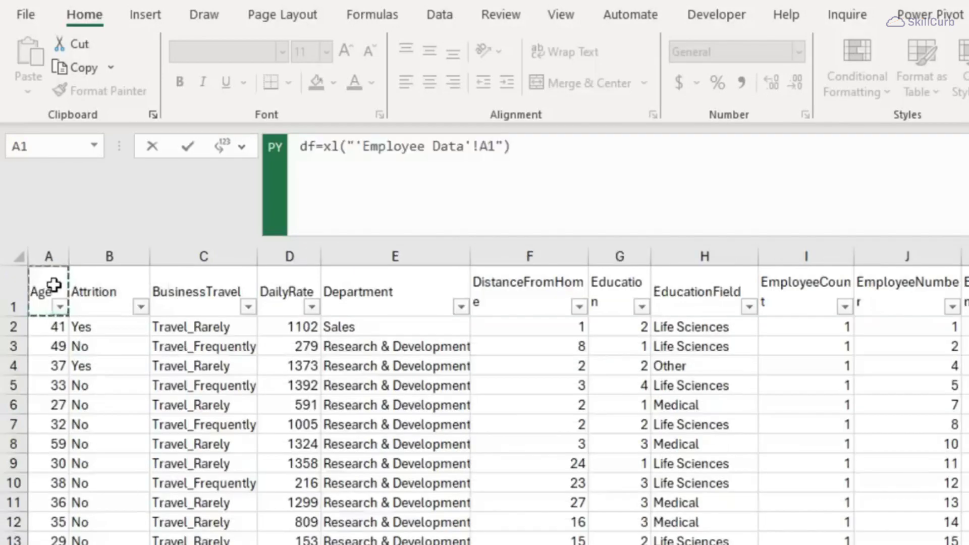
{"action": "key", "text": "ctrl+shift+Down"}
{"action": "key", "text": "ctrl+shift+Right"}
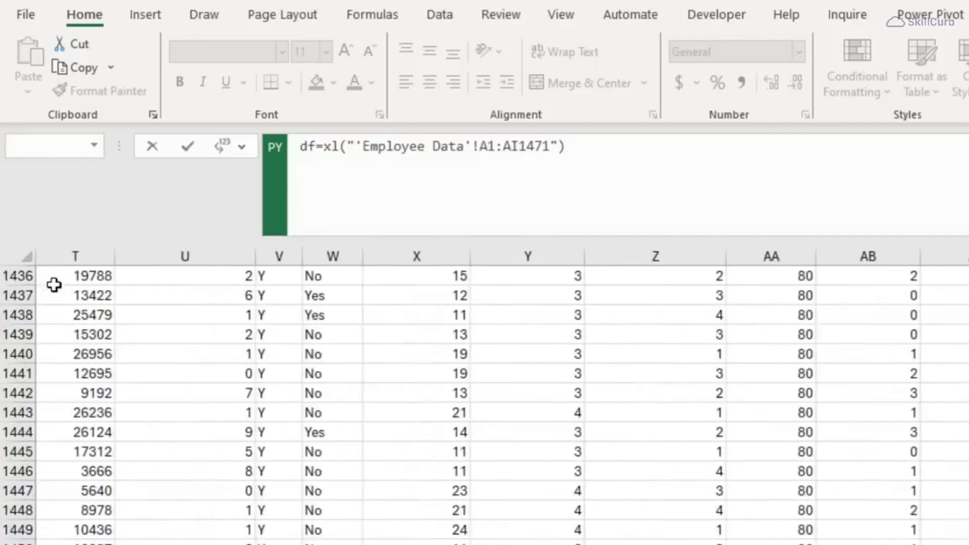
{"action": "type", "text": ", hea"}
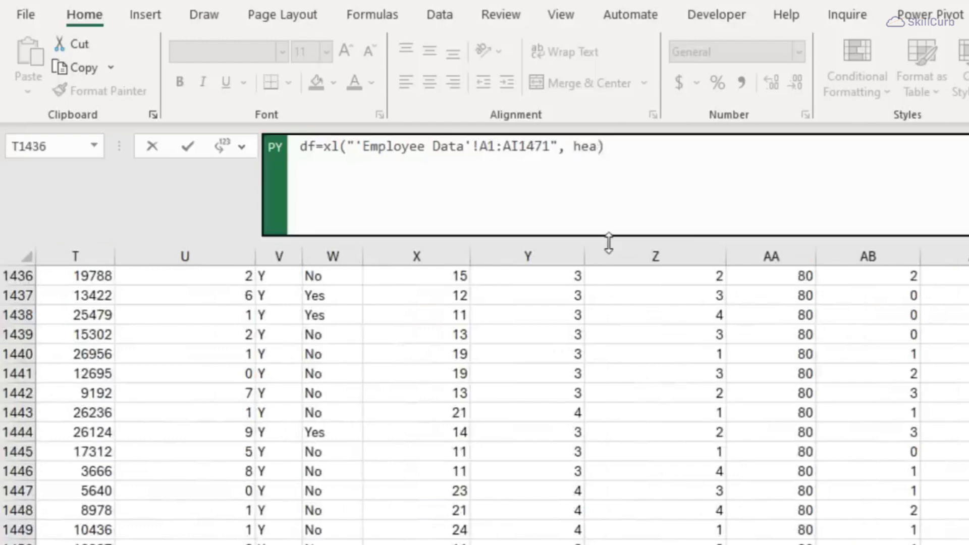
{"action": "type", "text": "ders=True"}
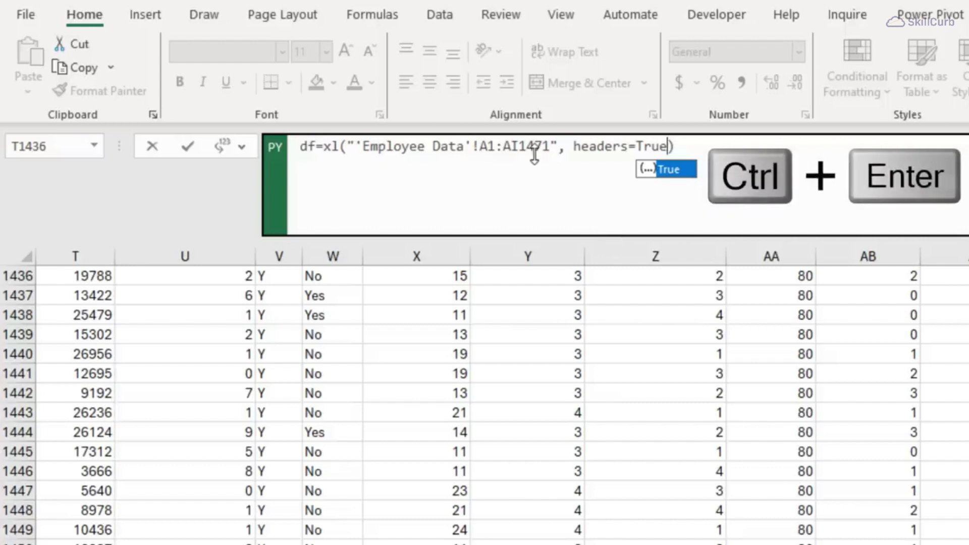
{"action": "key", "text": "ctrl+Return"}
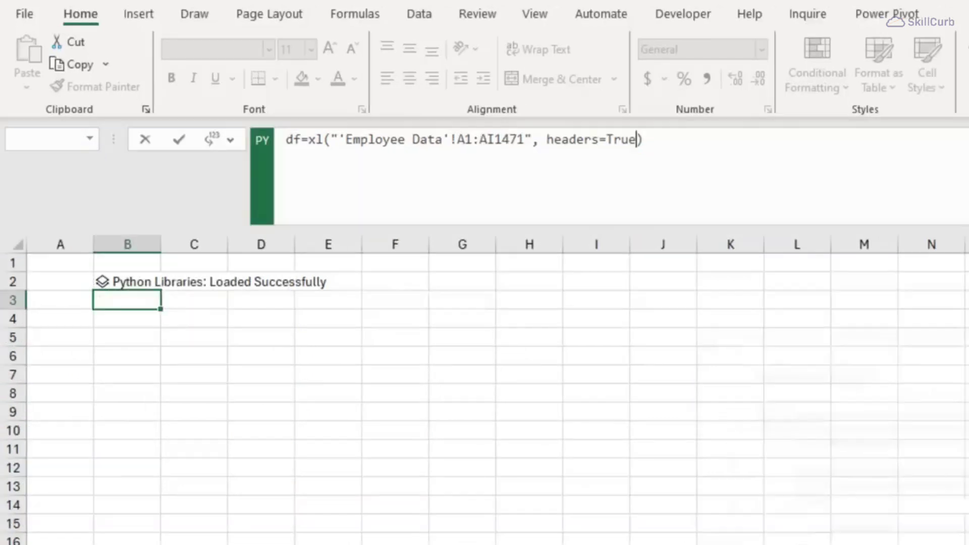
{"action": "key", "text": "ctrl+Return"}
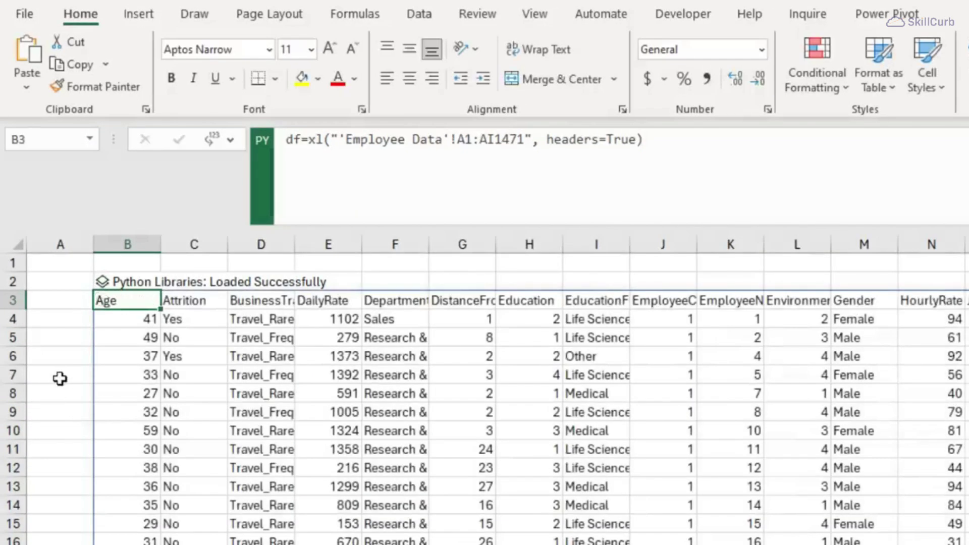
Step: Return B3's df as a Python Object, then review the code in B2 and B3
{"action": "left_click", "coordinate": [227, 140]}
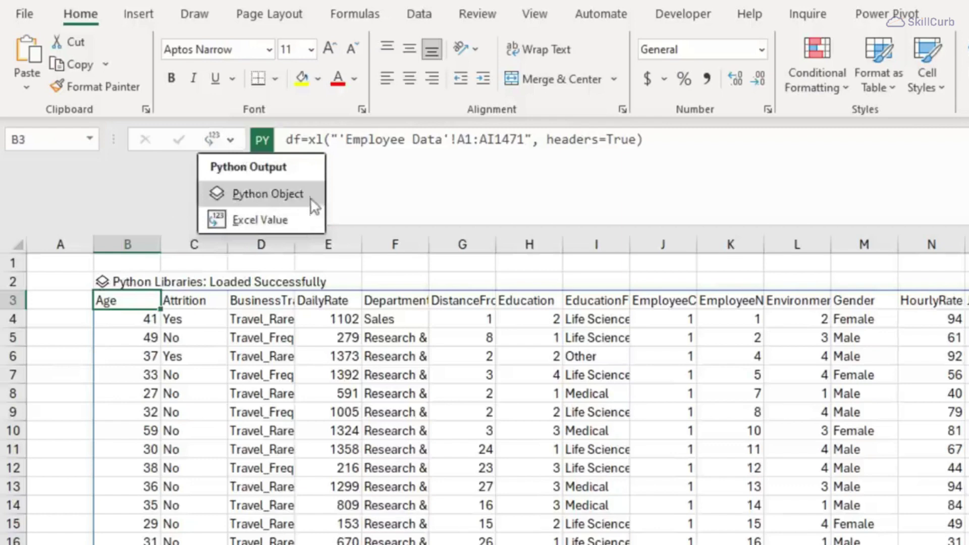
{"action": "left_click", "coordinate": [268, 193]}
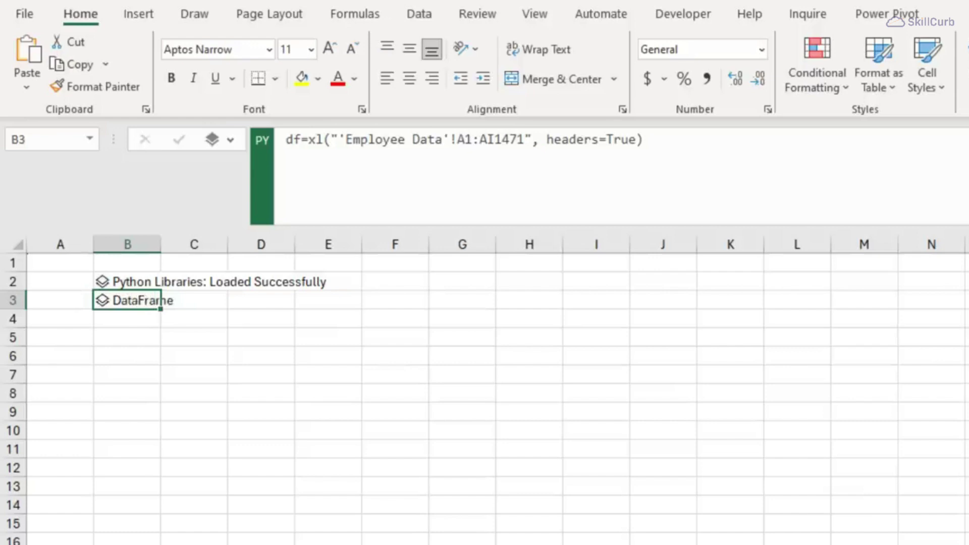
{"action": "left_click", "coordinate": [127, 282]}
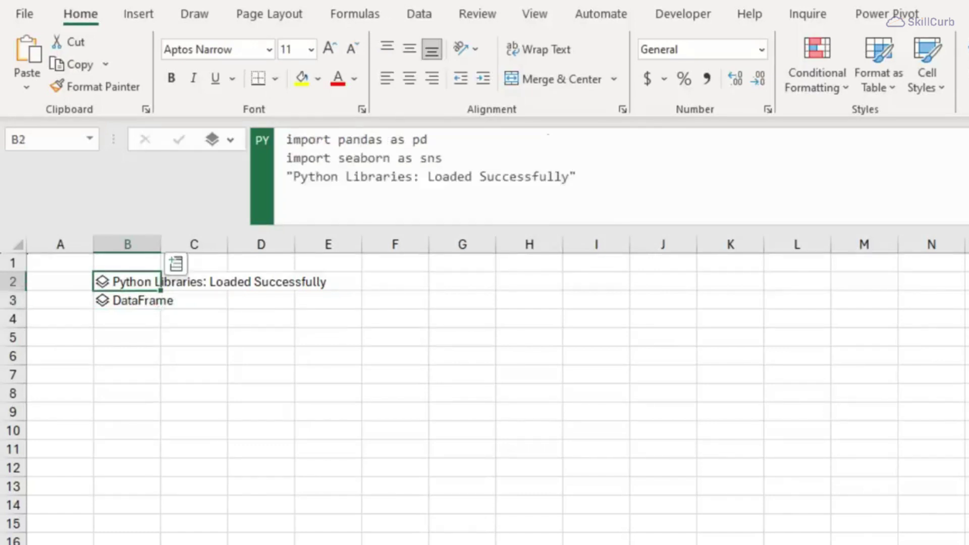
{"action": "left_click", "coordinate": [159, 301]}
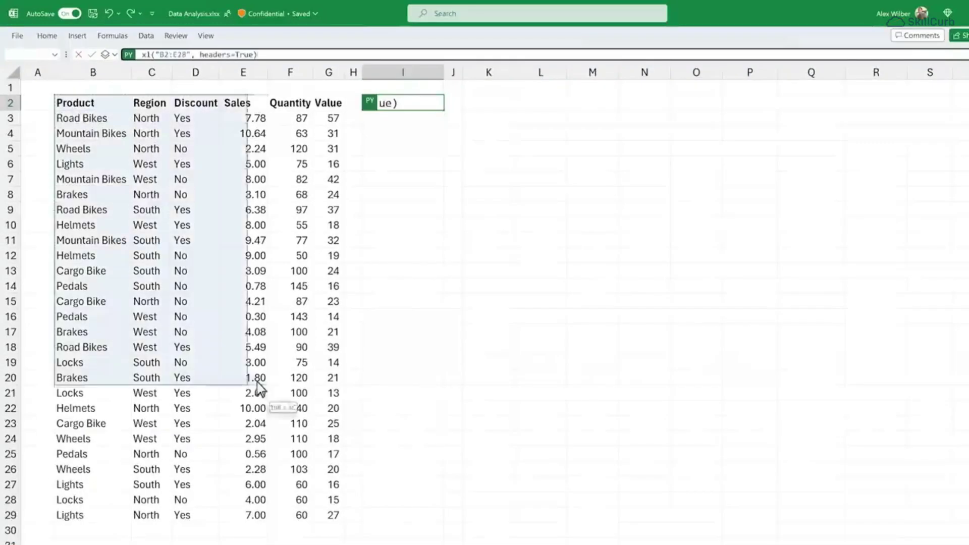
Step: Run the xl("B2:G29") Python cell in I2 and preview its DataFrame
{"action": "key", "text": "ctrl+Return"}
{"action": "left_click", "coordinate": [518, 130]}
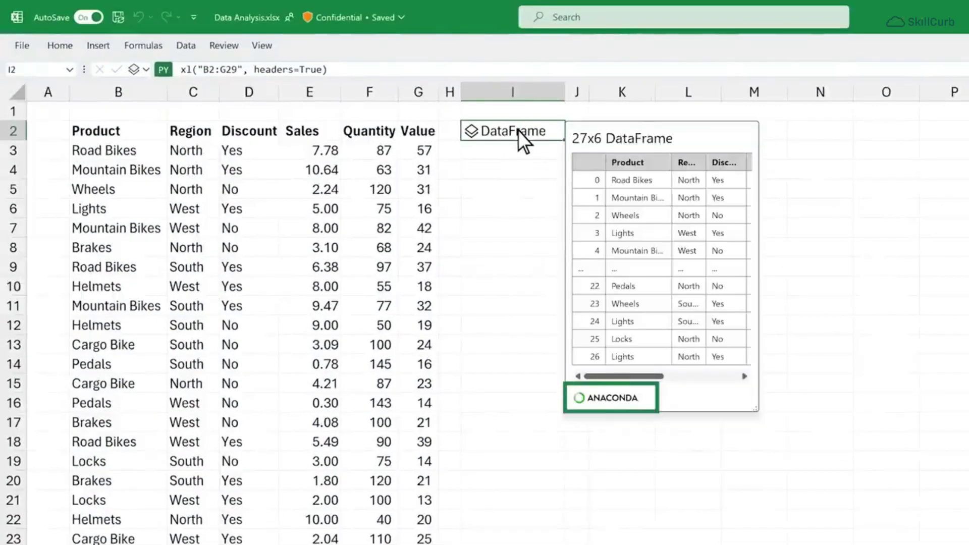
{"action": "key", "text": "Escape"}
Step: Add xl("I2").plot(kind="hist") in I4 and display the histogram as an image
{"action": "left_click", "coordinate": [550, 170]}
{"action": "type", "text": "="}
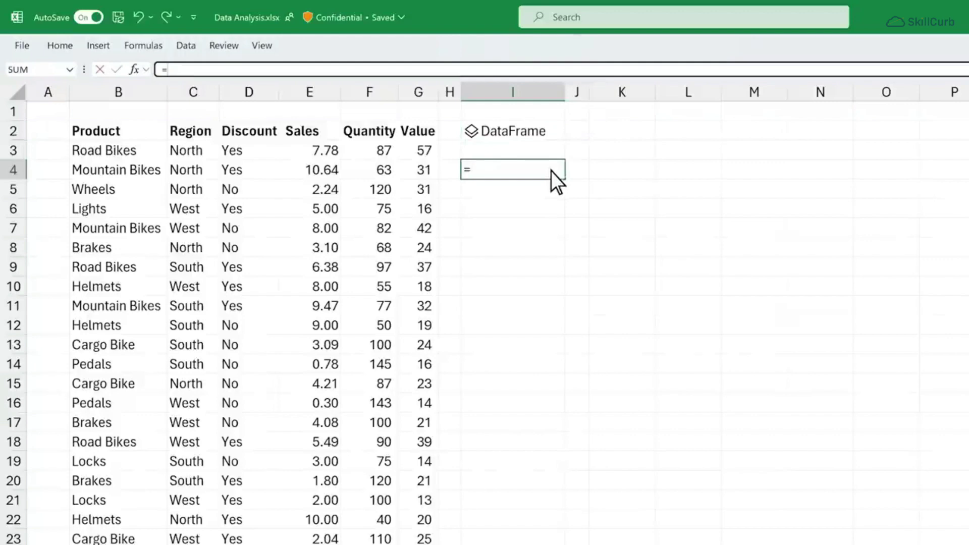
{"action": "type", "text": "PY"}
{"action": "key", "text": "Tab"}
{"action": "type", "text": "xl(\"I2\").plot(kind=\"hist\")"}
{"action": "key", "text": "ctrl+Return"}
{"action": "left_click", "coordinate": [146, 69]}
{"action": "left_click", "coordinate": [199, 130]}
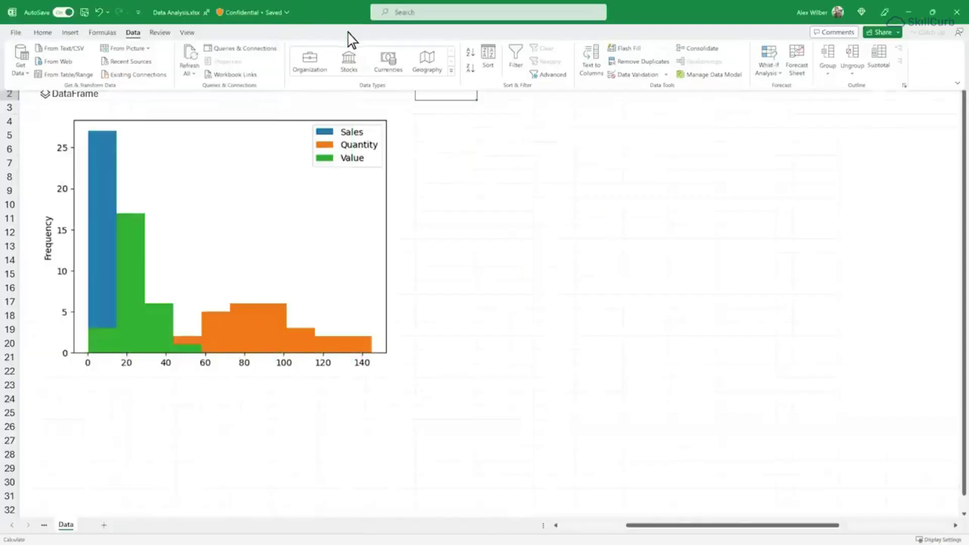
Step: Run the Categories merge code in Q2 and spill the merged table as Excel values
{"action": "left_click", "coordinate": [240, 48]}
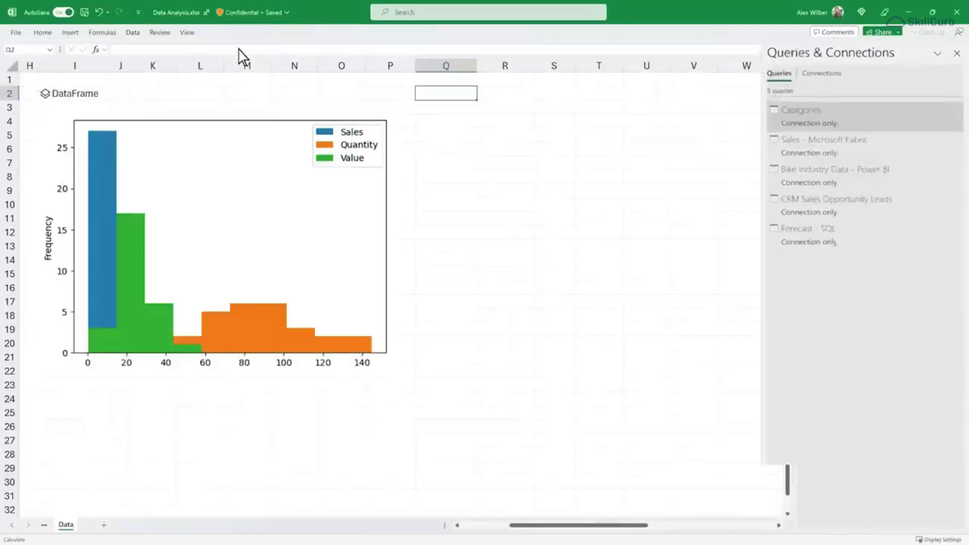
{"action": "left_click", "coordinate": [102, 32]}
{"action": "left_click", "coordinate": [374, 49]}
{"action": "key", "text": "ctrl+v"}
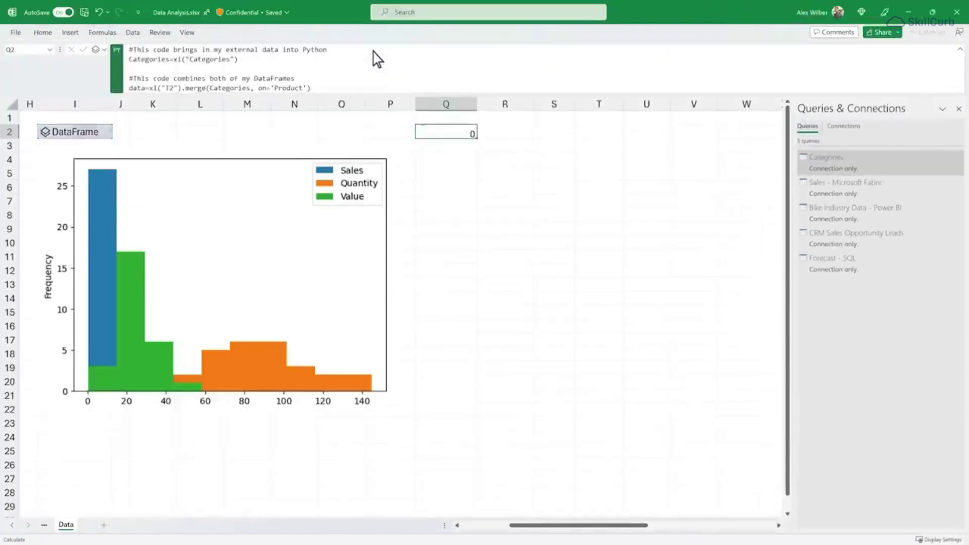
{"action": "key", "text": "ctrl+Return"}
{"action": "left_click", "coordinate": [104, 49]}
{"action": "left_click", "coordinate": [137, 89]}
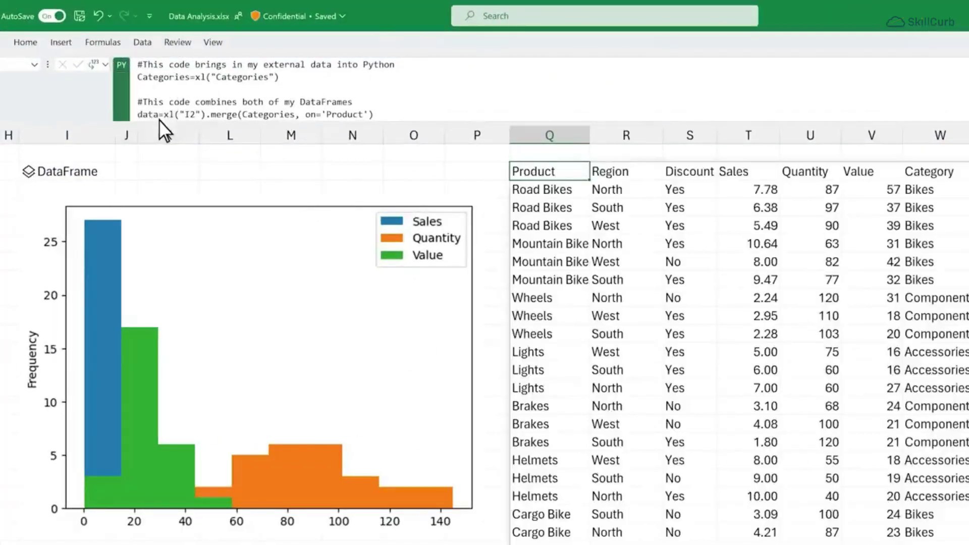
Step: Apply a green colour scale to Quantity and run the seaborn pair plot code
{"action": "left_click_drag", "start_coordinate": [817, 190], "coordinate": [817, 532]}
{"action": "left_click", "coordinate": [25, 42]}
{"action": "left_click", "coordinate": [573, 80]}
{"action": "mouse_move", "coordinate": [640, 208]}
{"action": "left_click", "coordinate": [716, 256]}
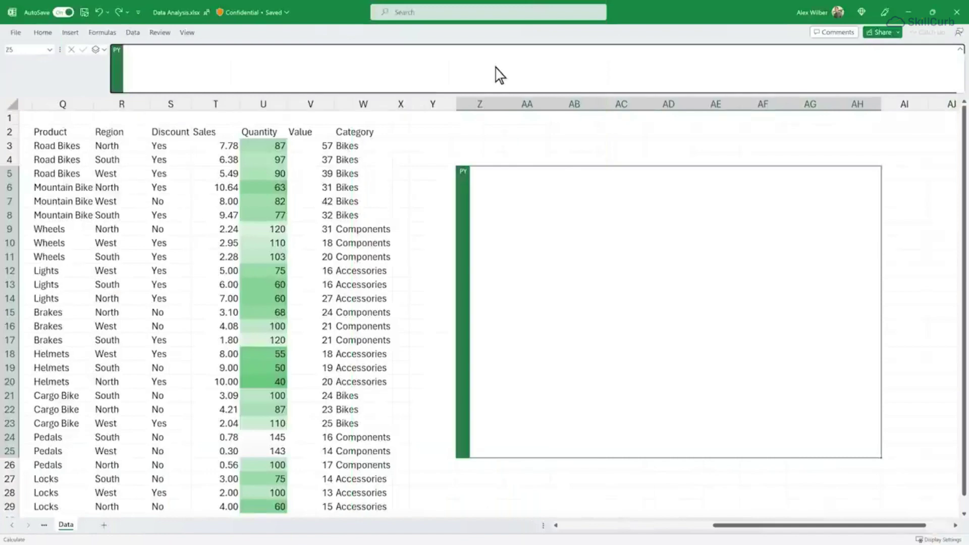
{"action": "key", "text": "ctrl+v"}
{"action": "key", "text": "ctrl+Return"}
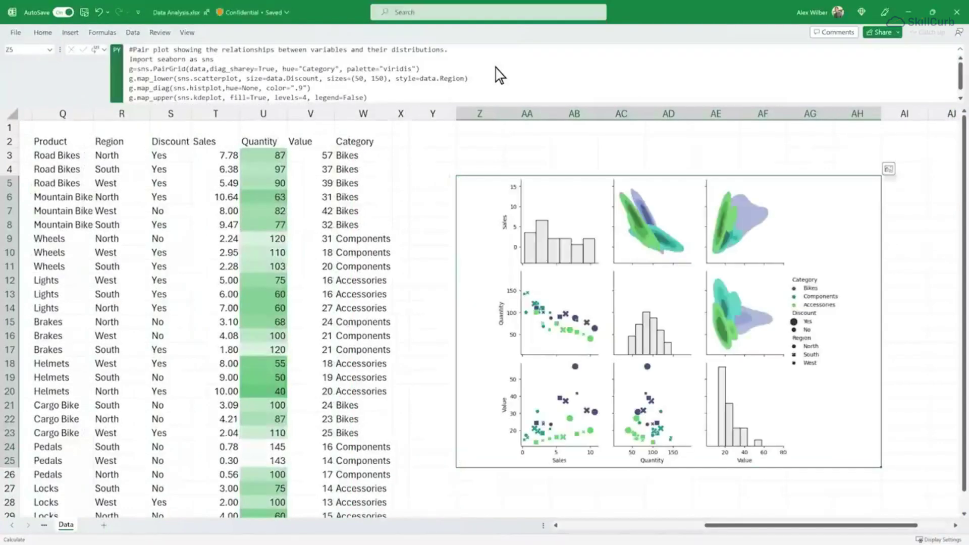